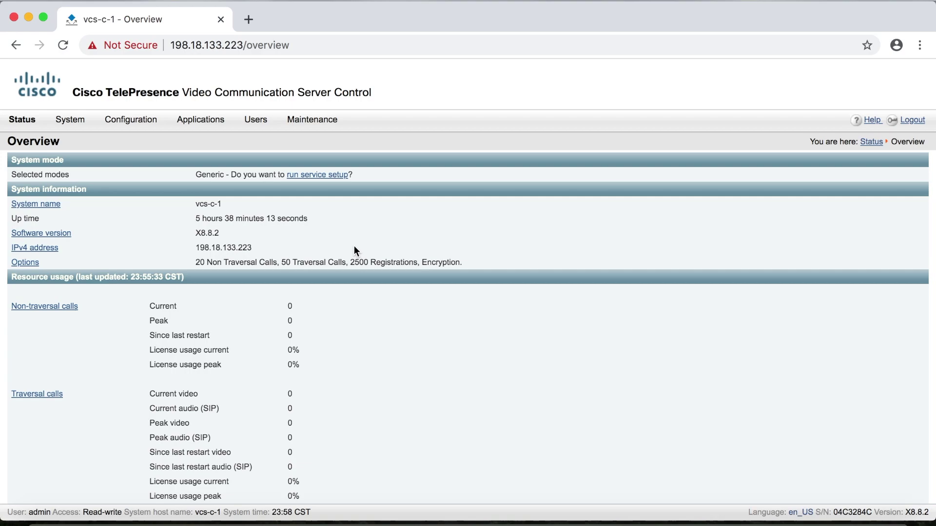
- Open Configuration > Call Policy > Configuration and expand the Call Policy mode list, currently Off
click(144, 128)
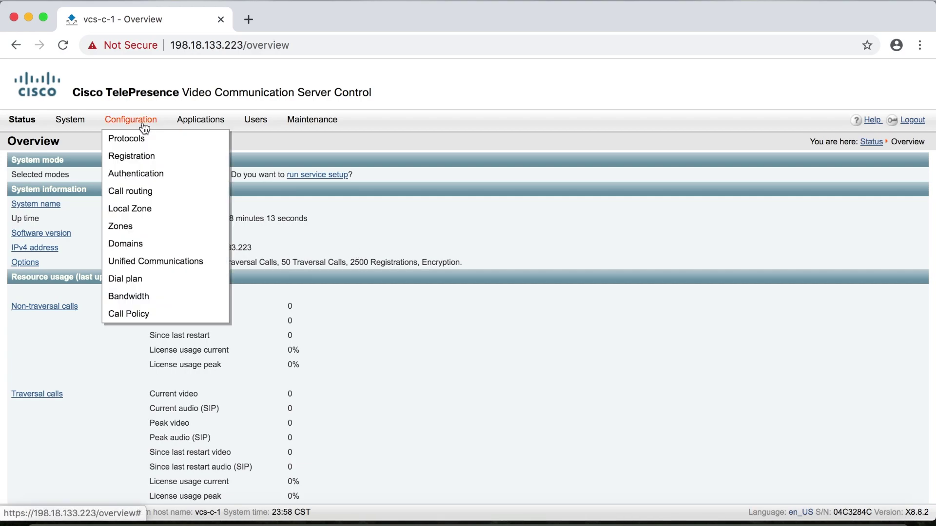
mouse_move(143, 298)
mouse_move(143, 318)
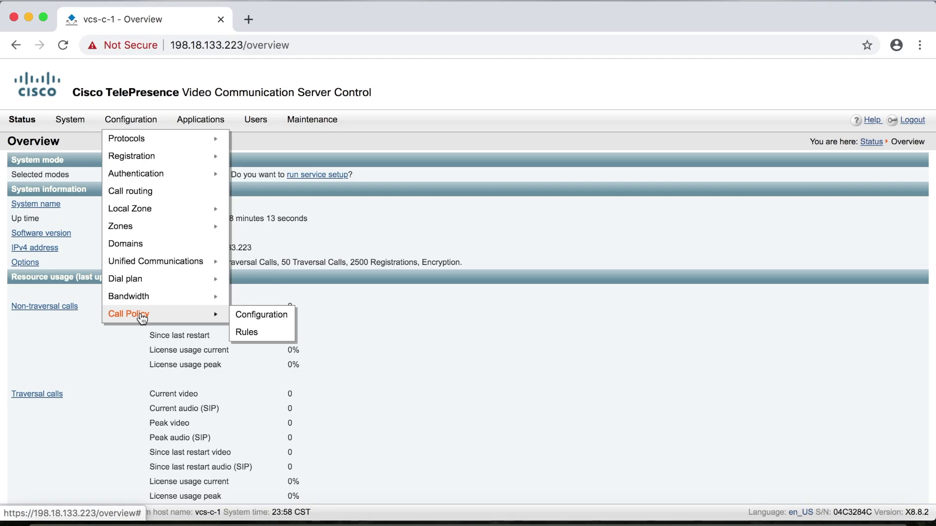
click(278, 317)
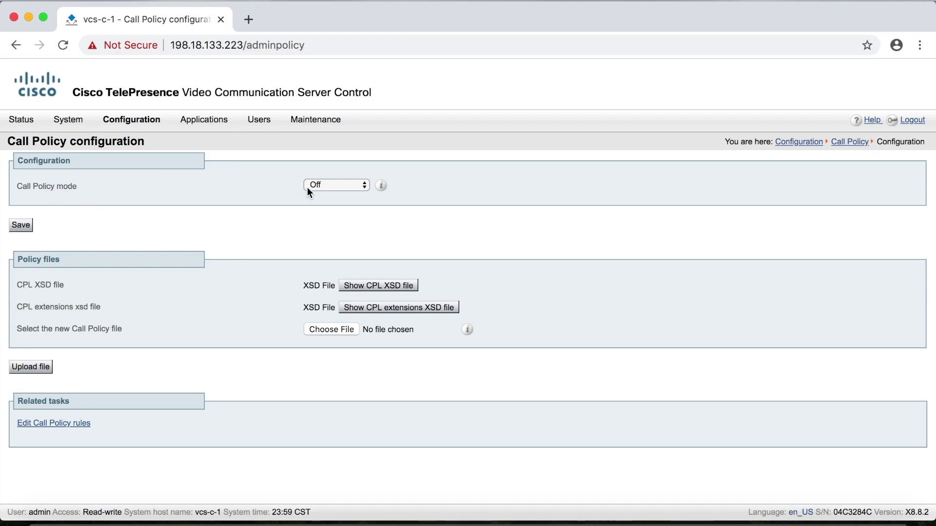
click(344, 187)
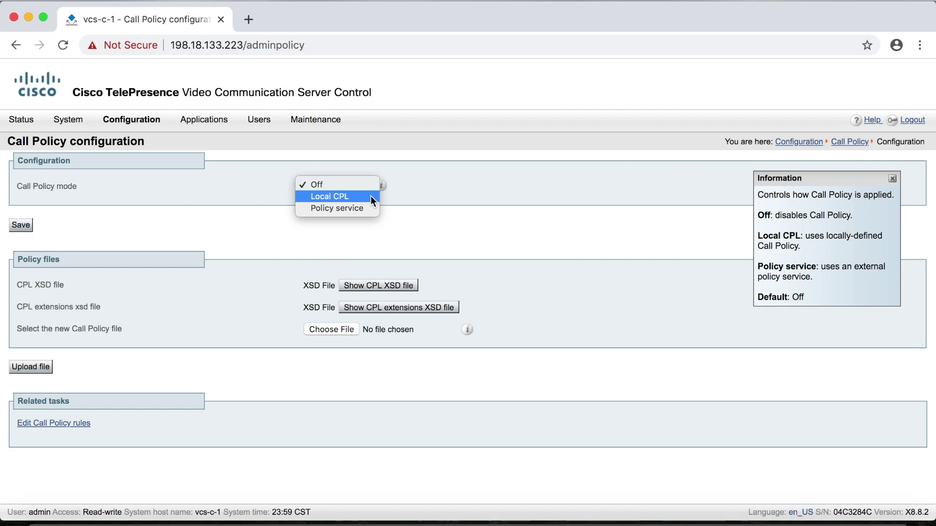
- Change the Call Policy mode from Off to Local CPL and save
click(371, 196)
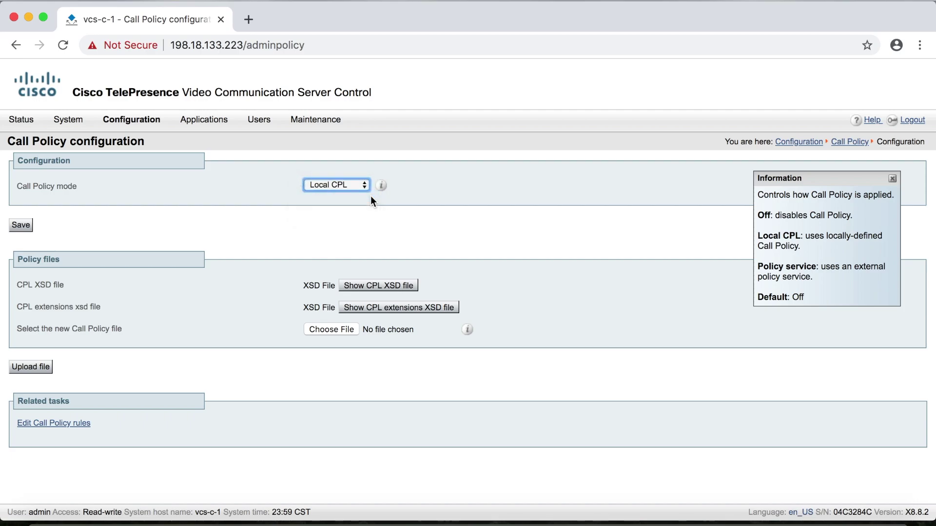
click(30, 227)
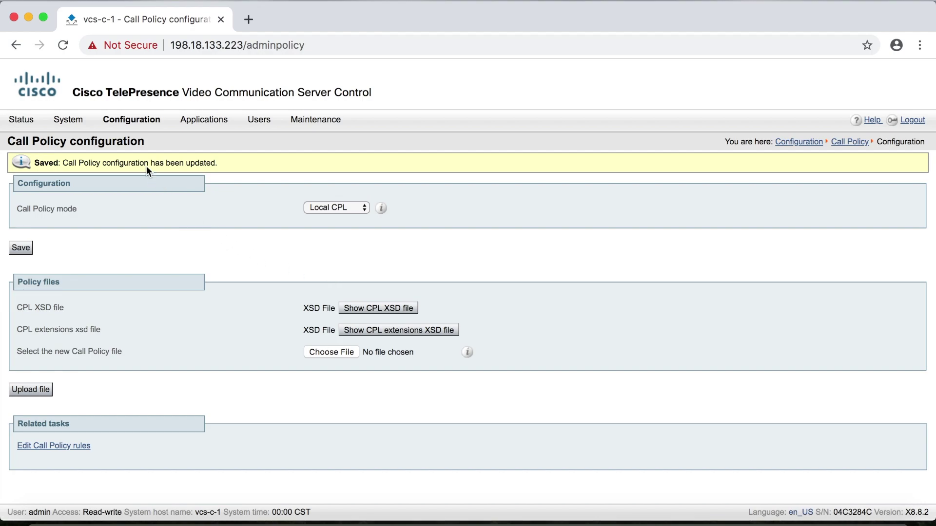
- Go to the empty Call Policy rules list and start a new rule
mouse_move(134, 122)
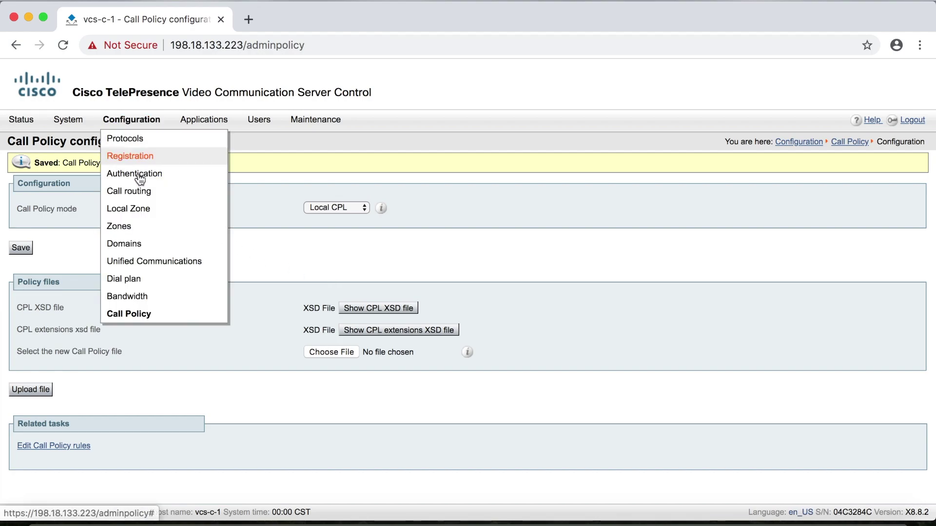
mouse_move(147, 313)
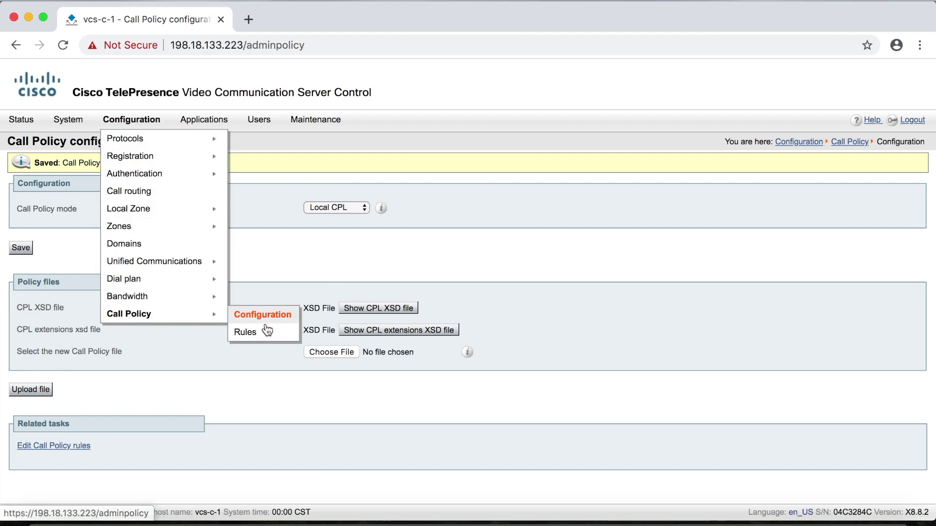
click(263, 336)
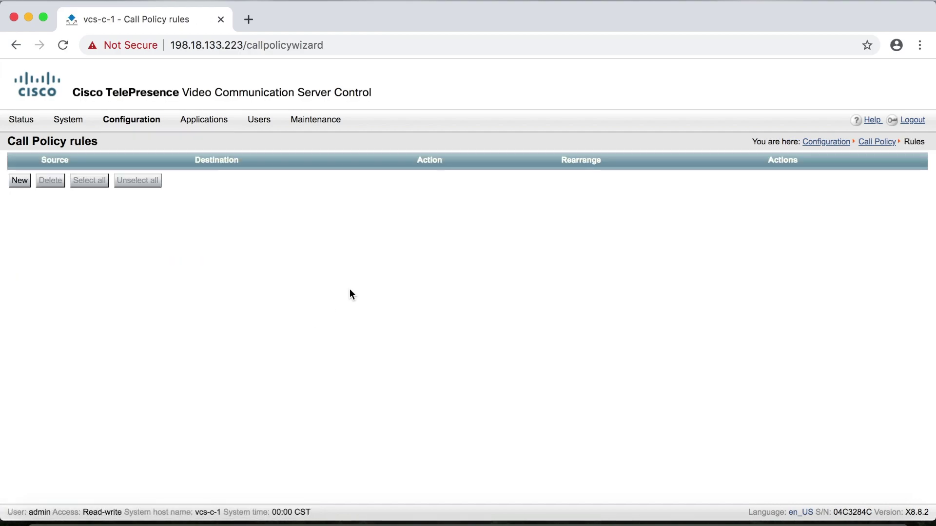
click(20, 182)
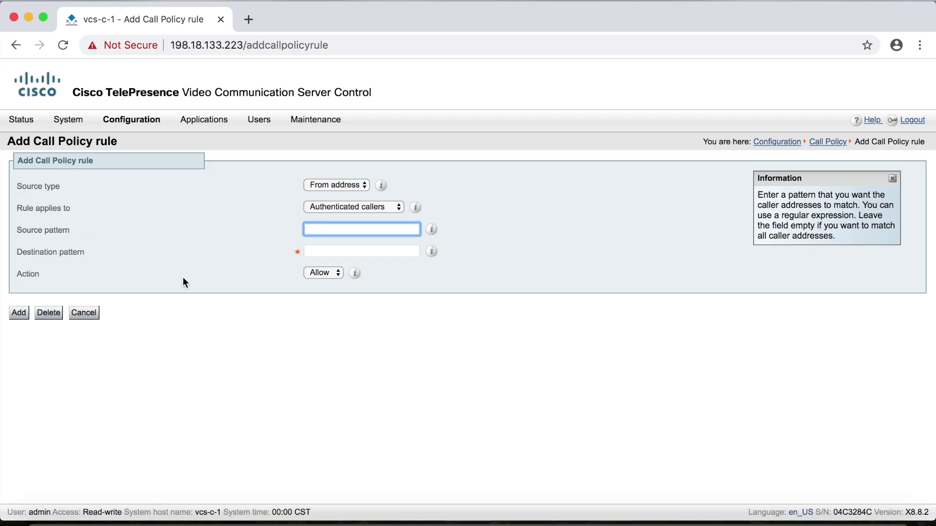
- Keep the new rule's defaults: Allow action, From address source type, Authenticated callers
click(338, 278)
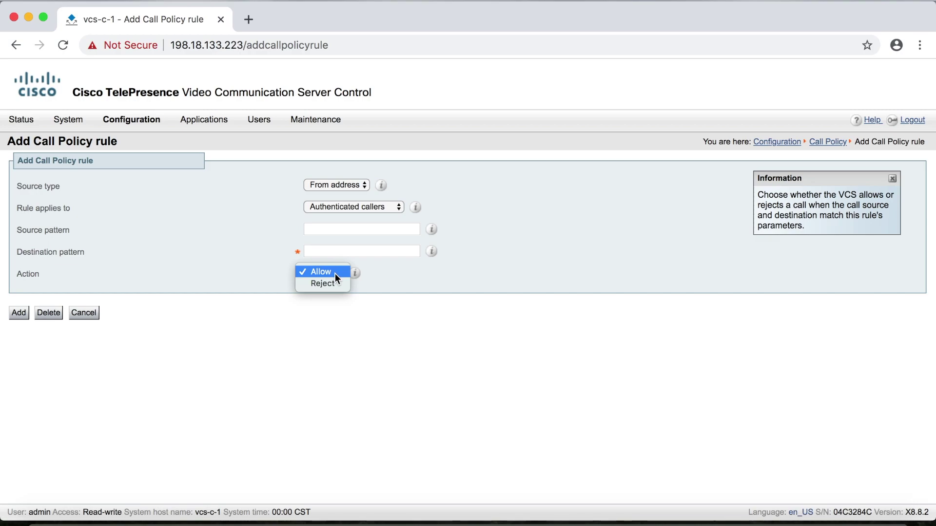
click(261, 279)
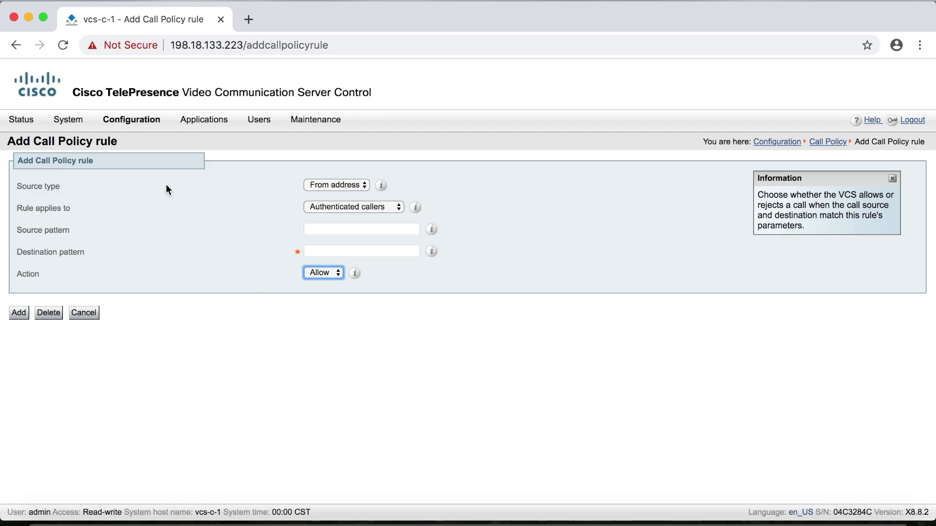
click(355, 188)
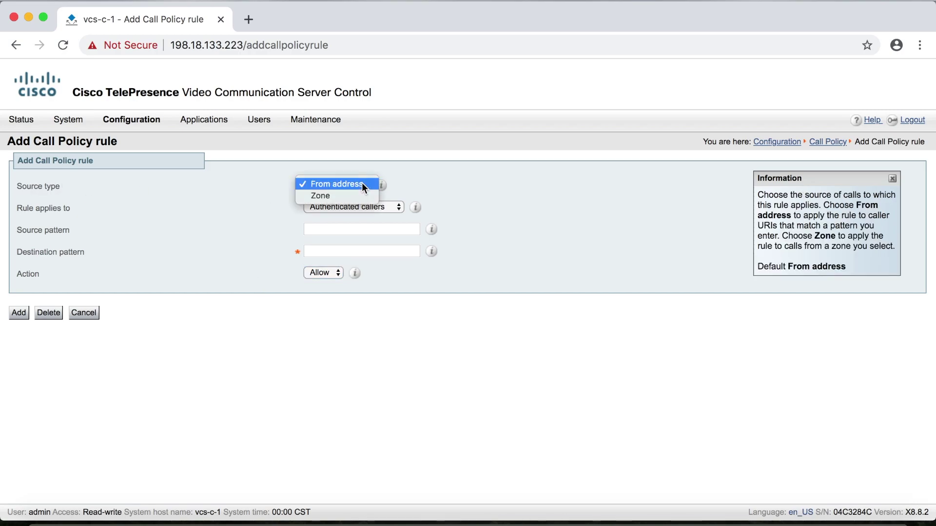
click(363, 185)
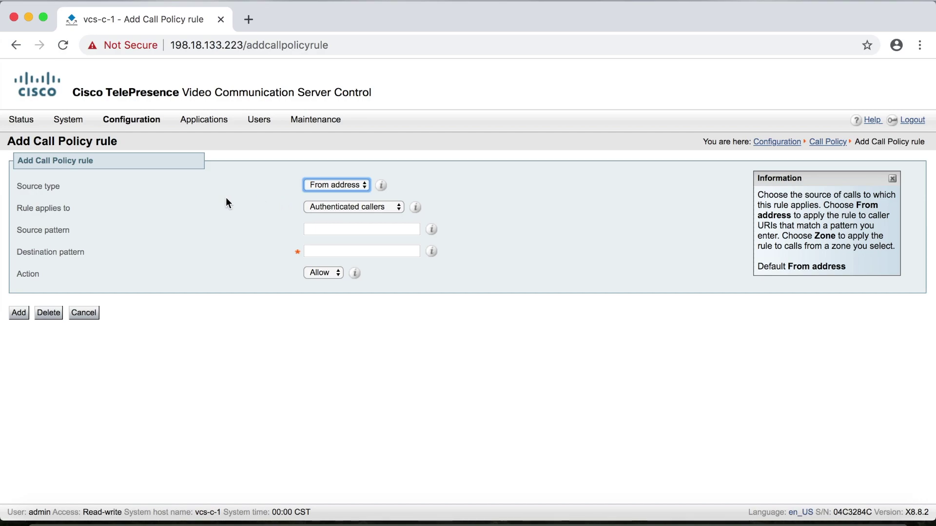
click(401, 207)
click(402, 207)
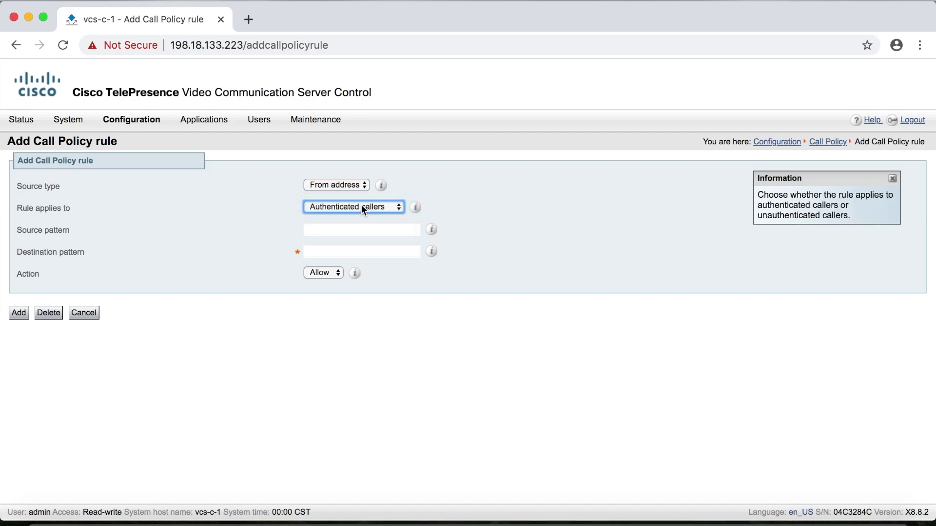
click(287, 208)
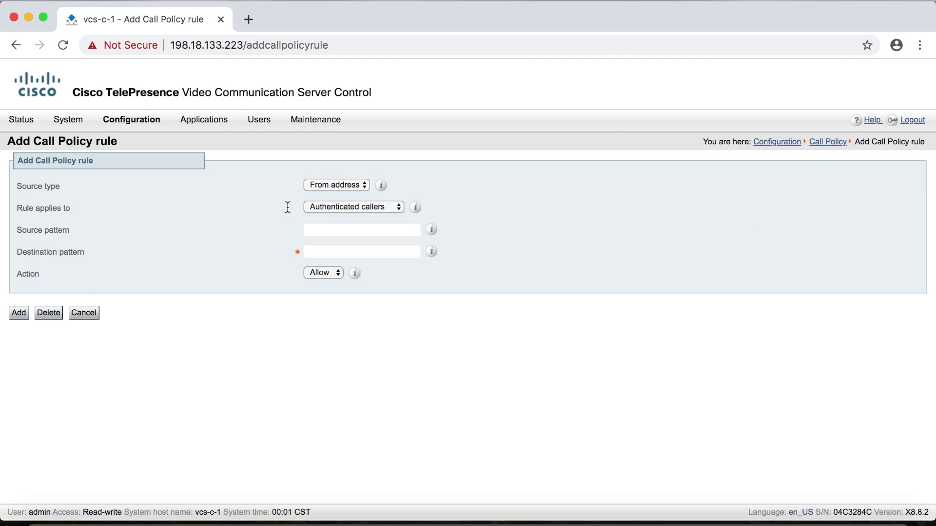
click(320, 227)
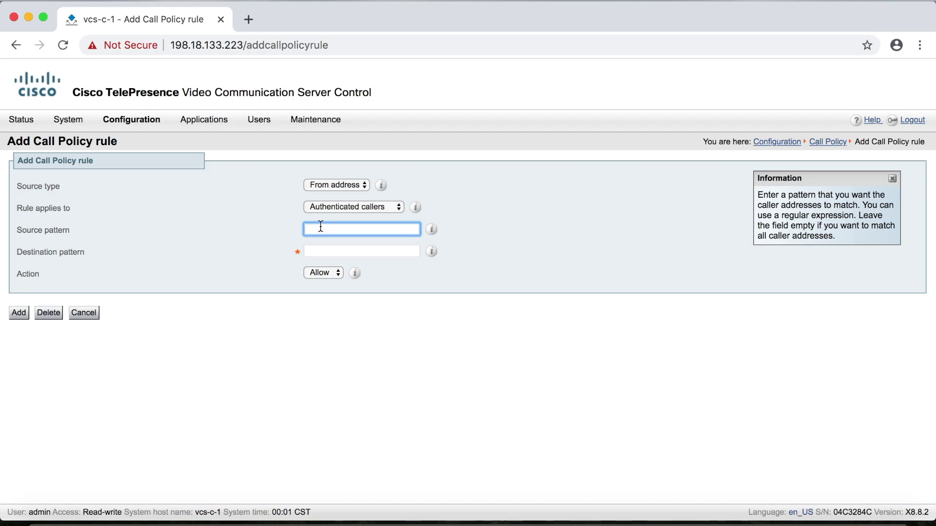
- Add a rule with source pattern .* and destination pattern 4002.*, action Reject
text(.*)
click(317, 250)
text(400)
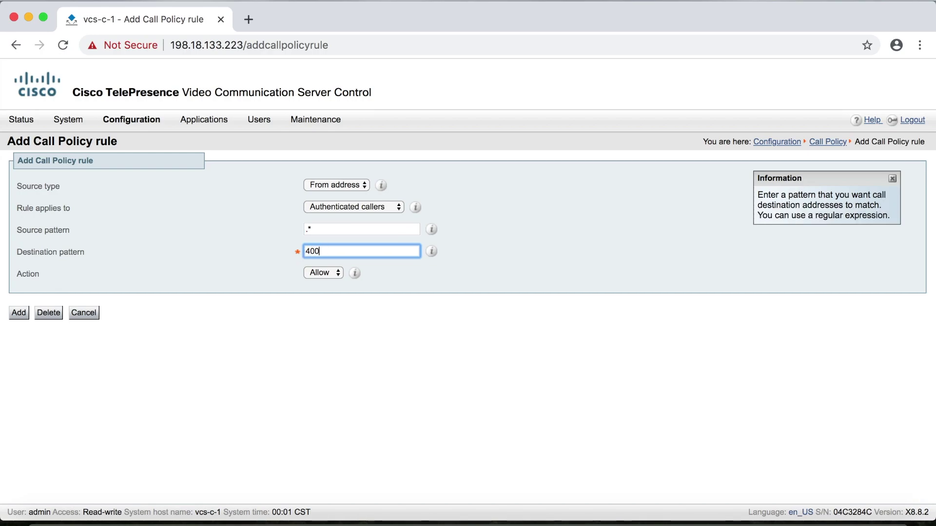
text(2.*)
click(340, 275)
click(339, 286)
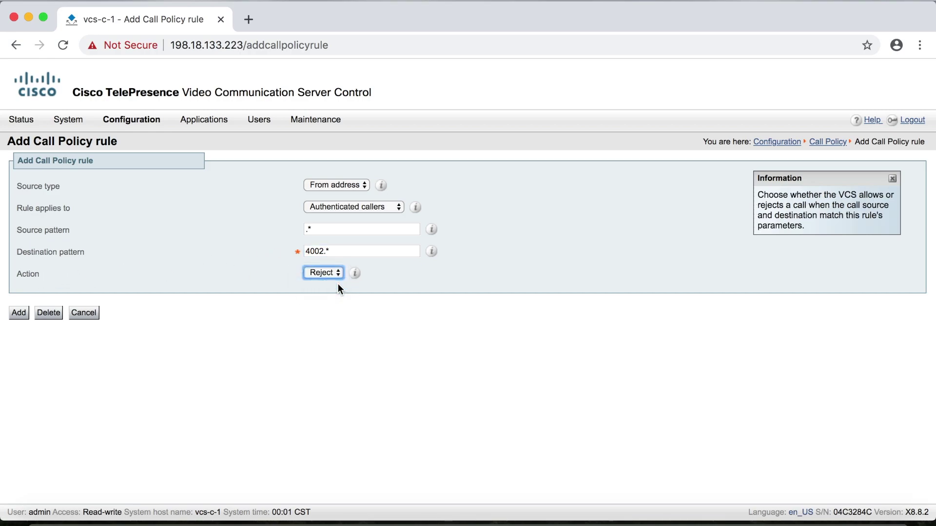
click(20, 314)
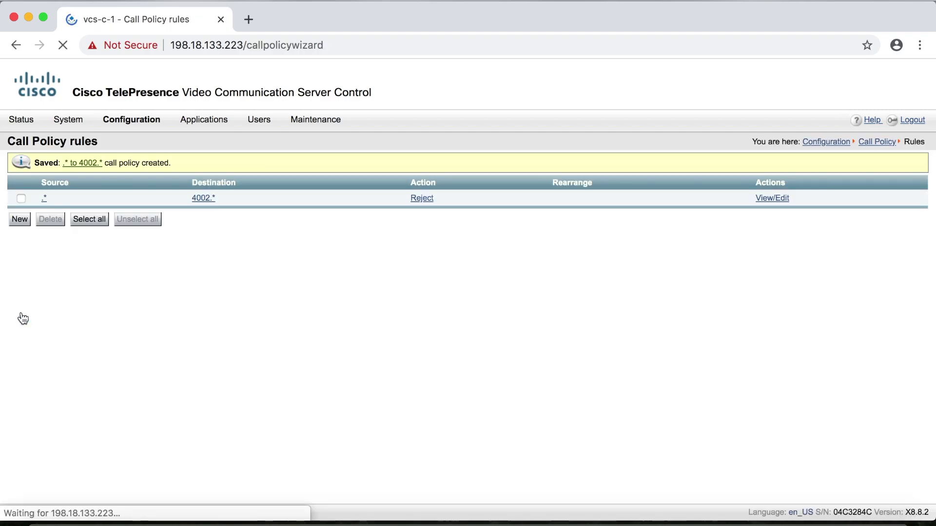
- Add a second rule with source 4002.* and destination .*, leaving the action as Allow
click(19, 220)
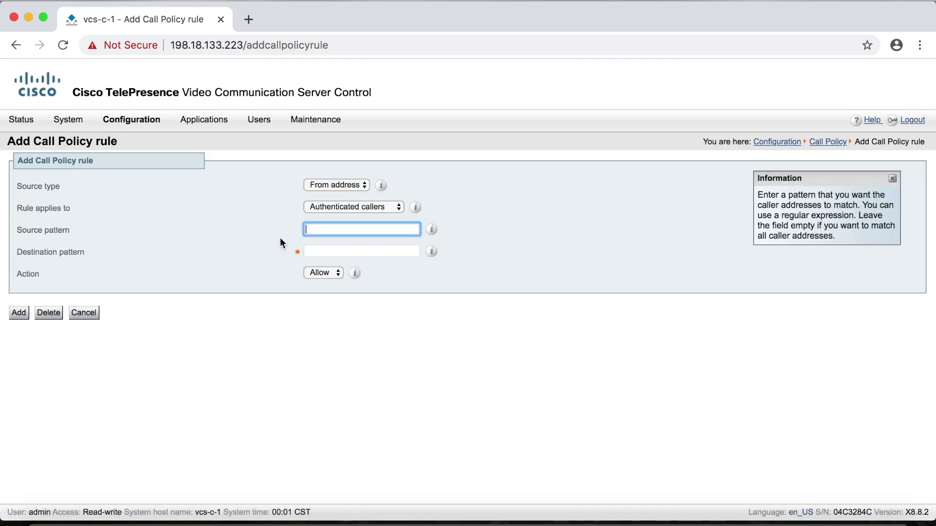
text(4002.*)
click(336, 250)
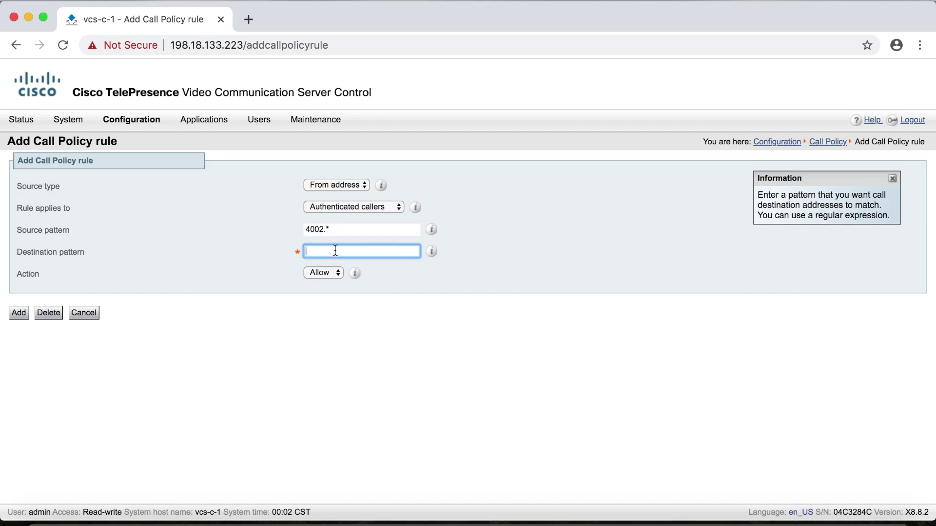
text(.*)
click(19, 313)
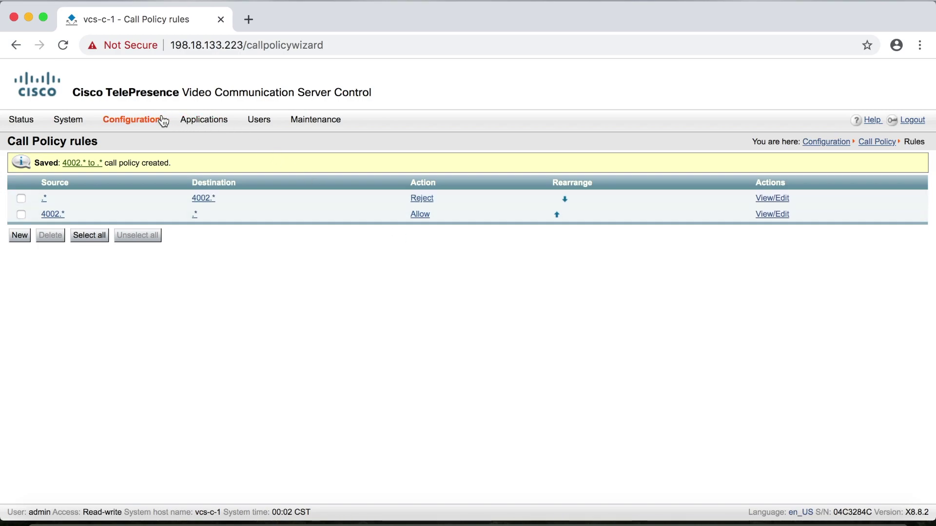
- Show the generated CPL XML file with the reject rule first, then close it
mouse_move(161, 122)
mouse_move(144, 316)
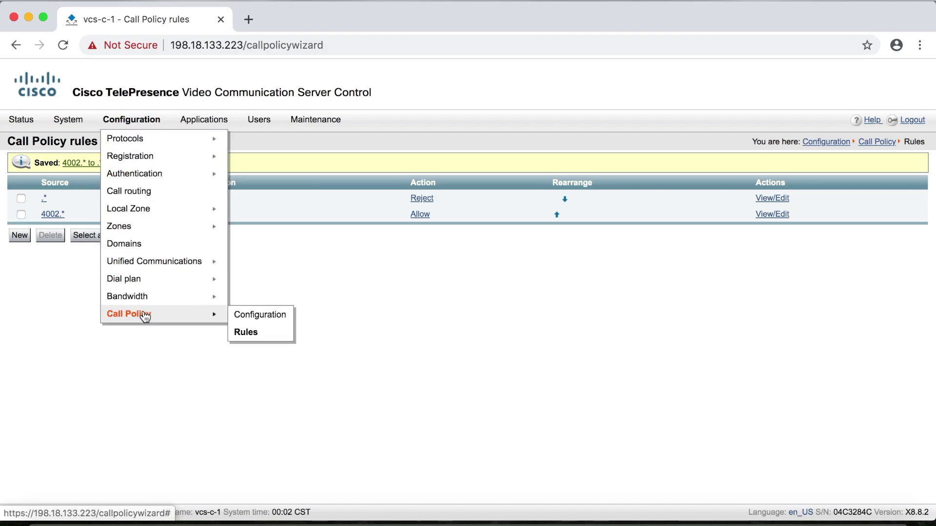
click(257, 319)
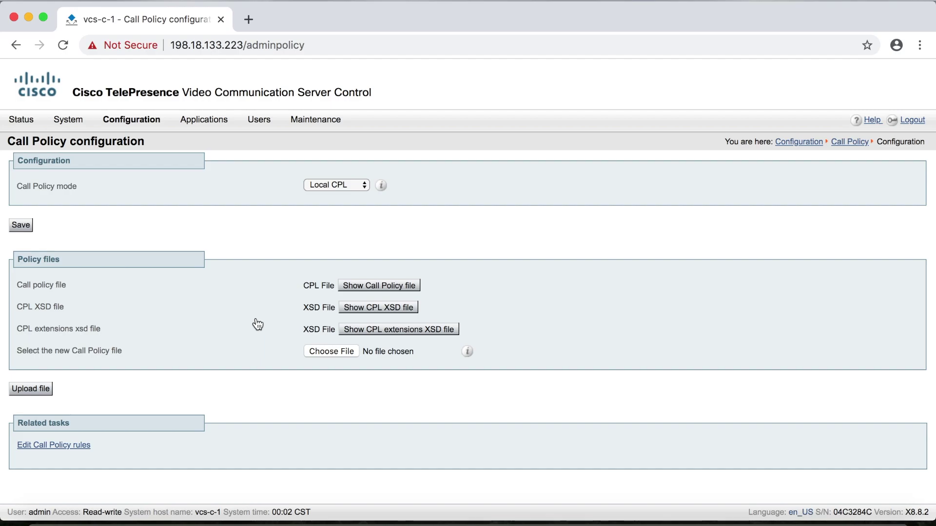
click(400, 285)
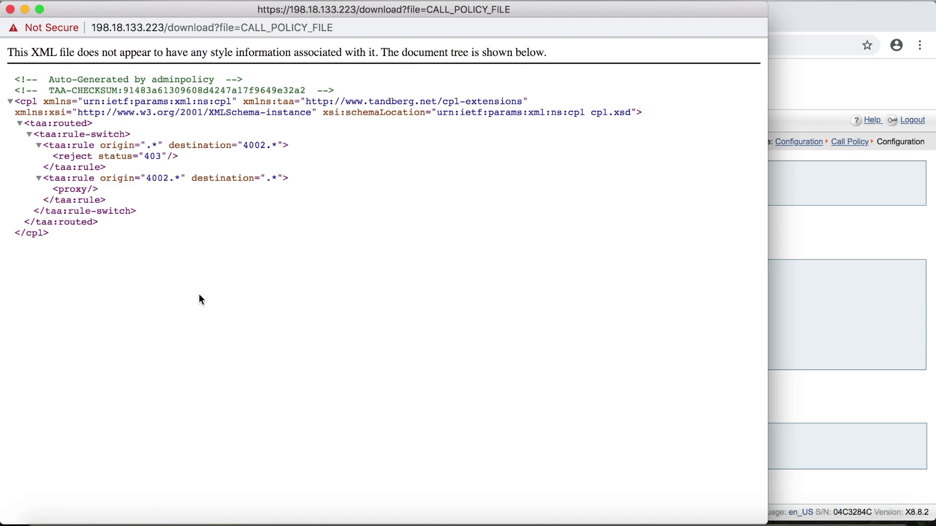
click(9, 9)
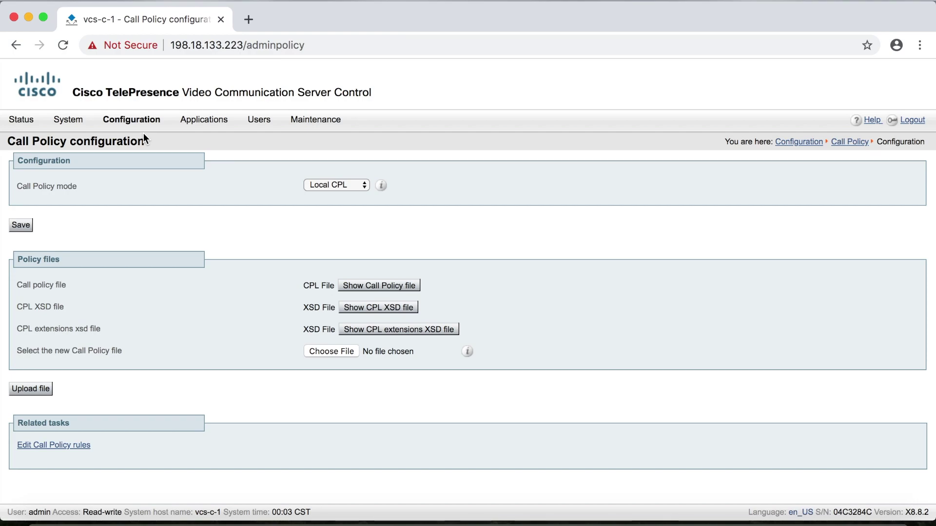
- In the Call Policy rules list, use the Rearrange up arrow to put the 4002.* allow rule first
mouse_move(131, 121)
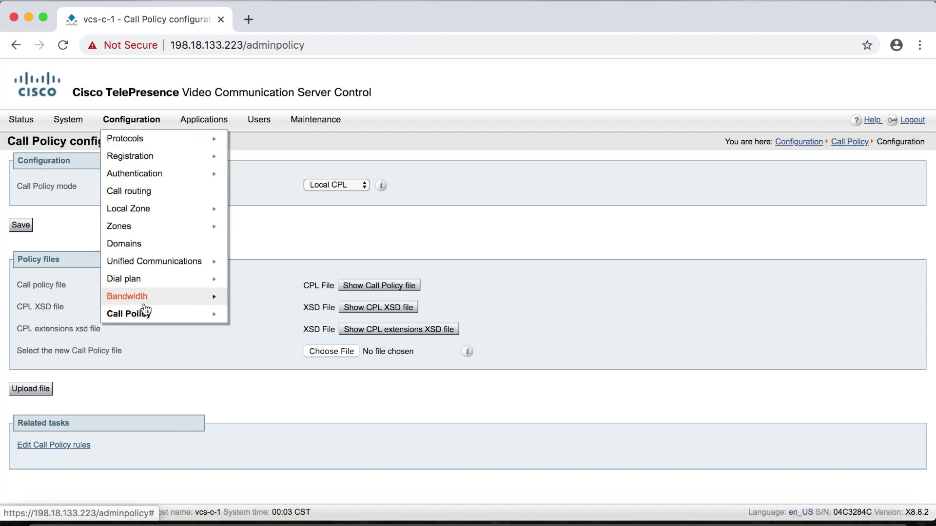
mouse_move(146, 315)
click(245, 333)
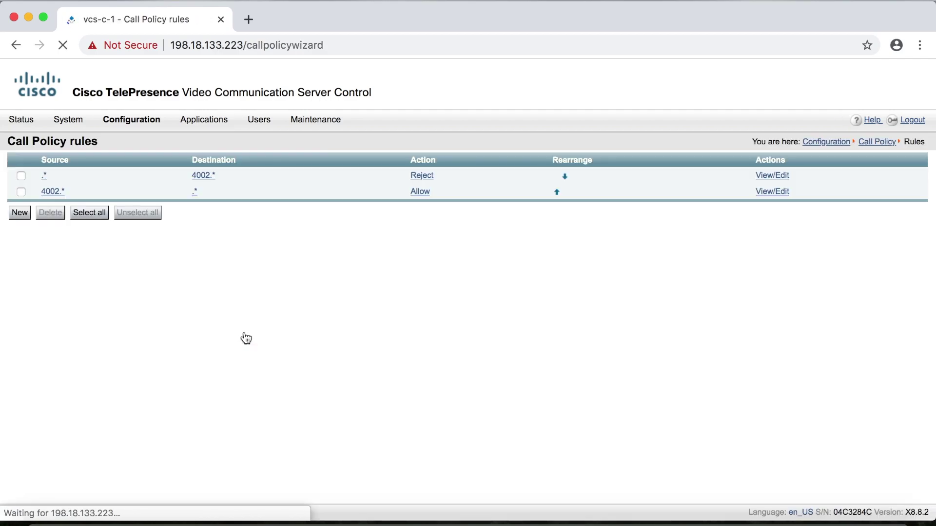
click(557, 192)
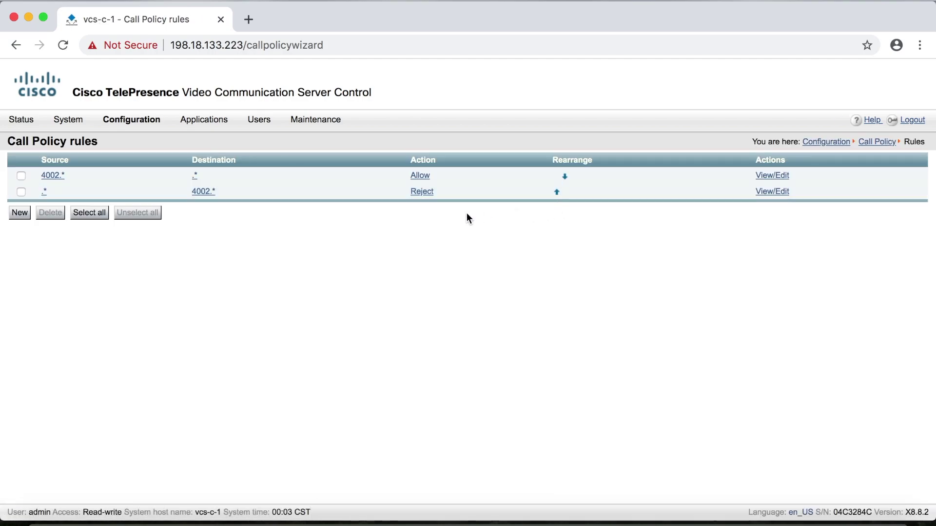
- Show the regenerated CPL file, now listing the 4002.* proxy rule before the 403 reject
mouse_move(145, 125)
mouse_move(153, 318)
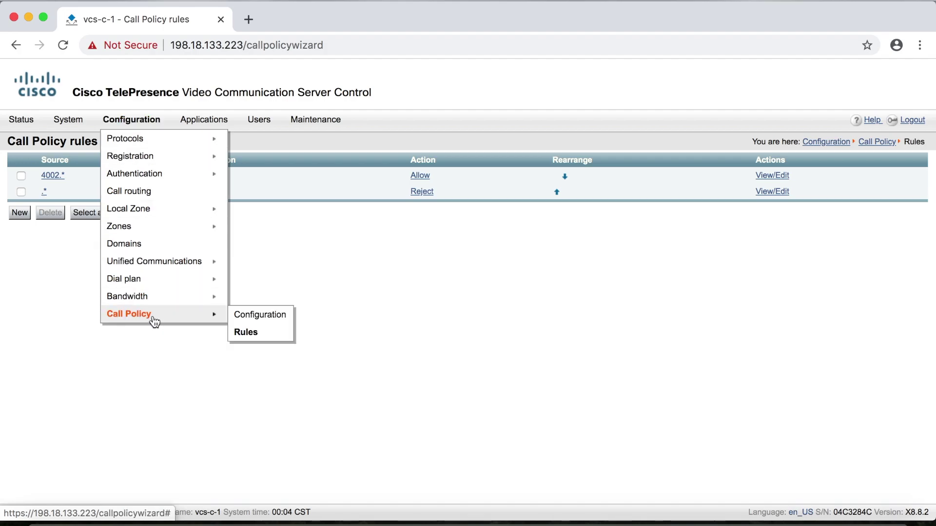
click(257, 317)
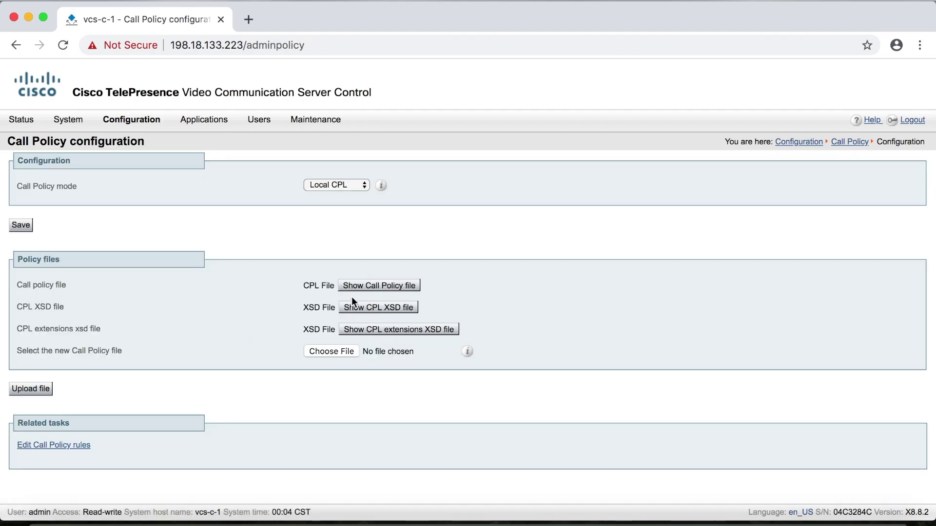
click(383, 285)
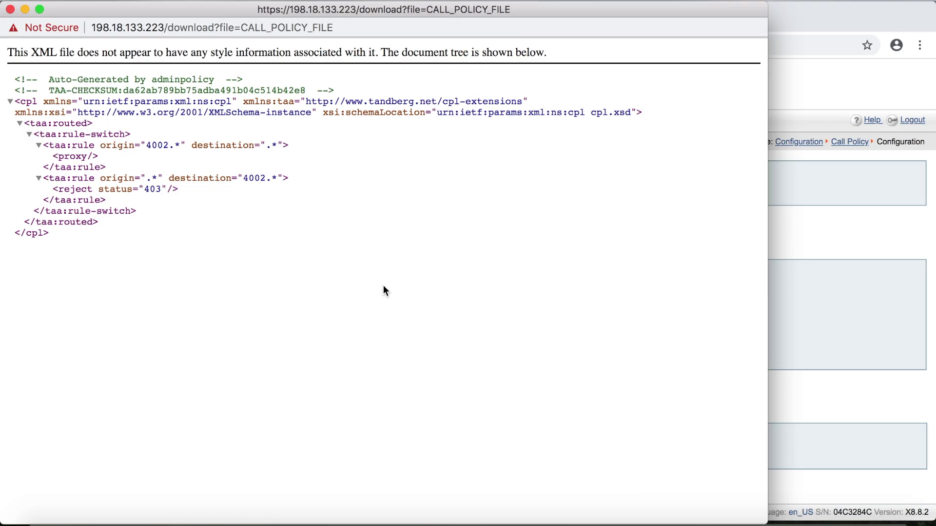